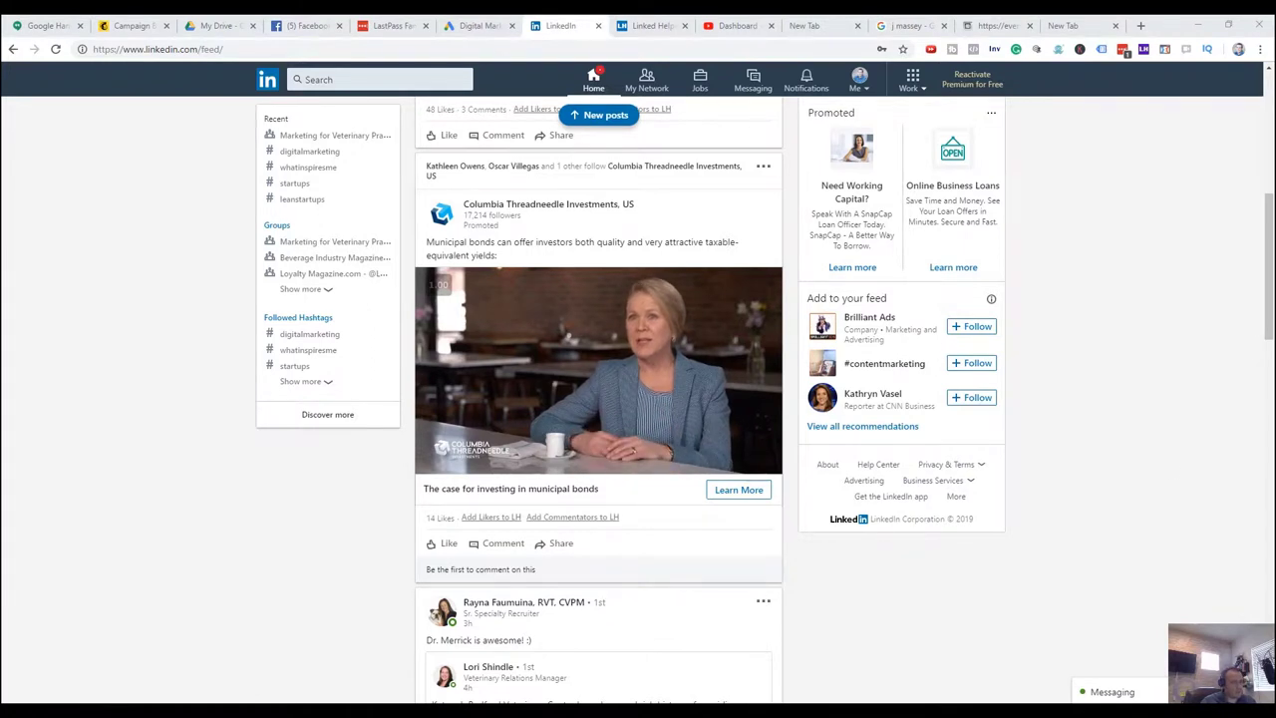
# - Switch to the Linked Helper website and examine its monthly and 12-month prices under Plans & Pricing
pyautogui.click(646, 20)
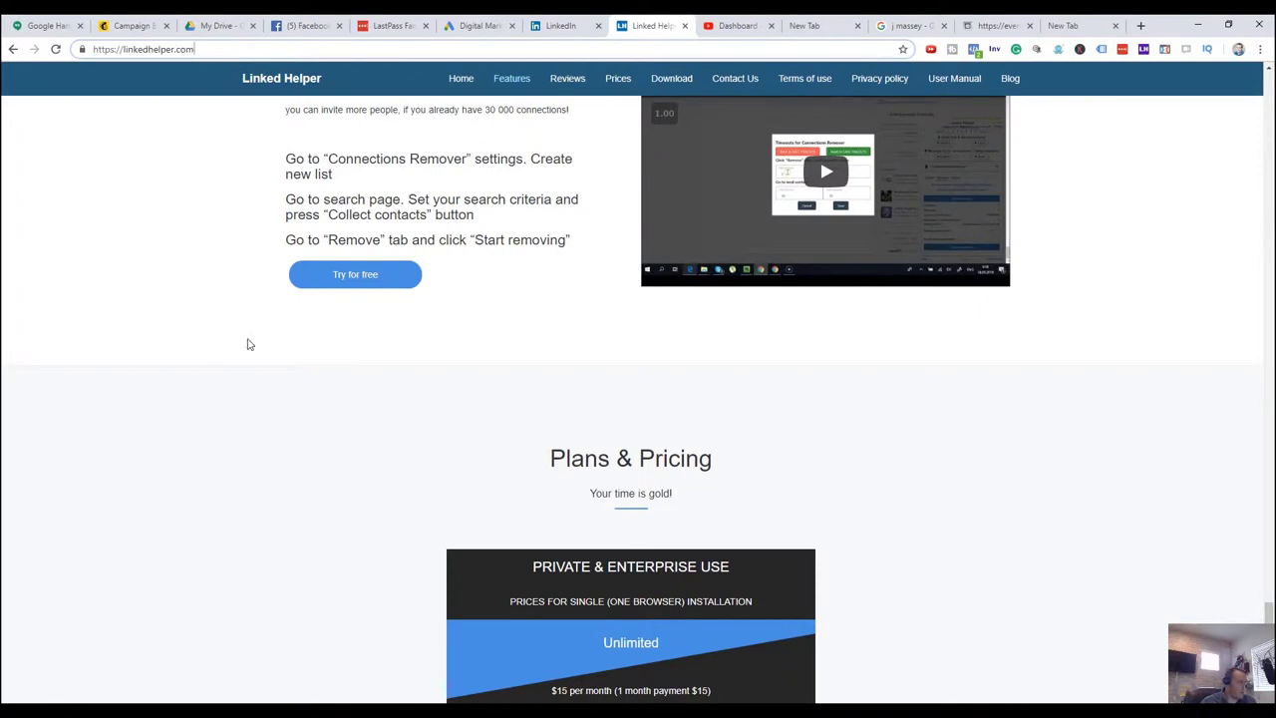
pyautogui.scroll(-3, 888, 578)
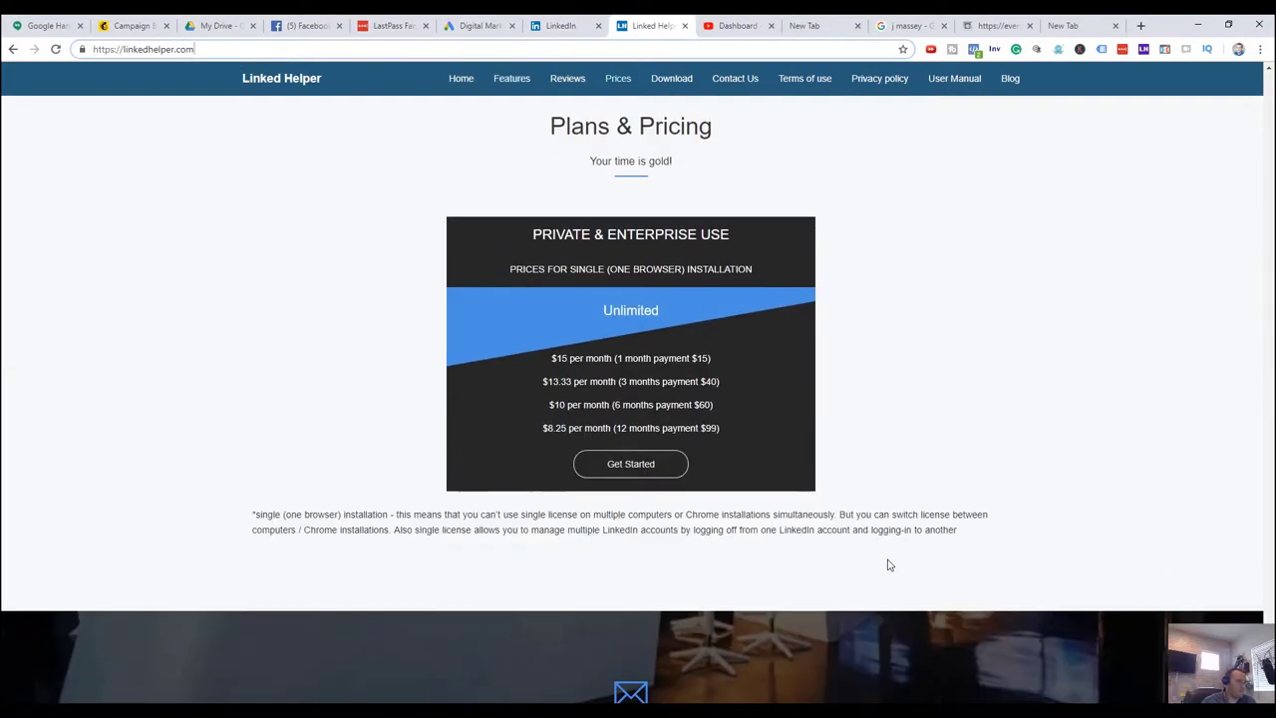
pyautogui.moveTo(542, 363); pyautogui.dragTo(714, 359)
pyautogui.click(747, 385)
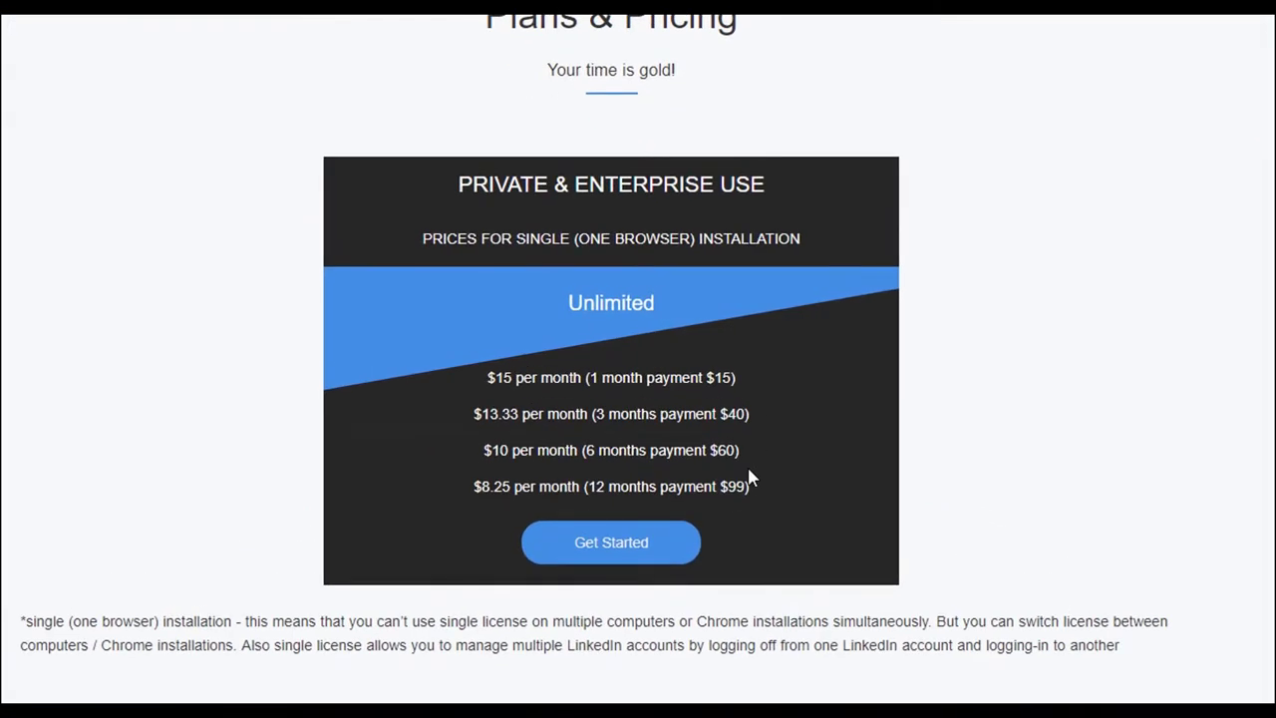
pyautogui.moveTo(749, 486); pyautogui.dragTo(536, 486)
pyautogui.click(538, 489)
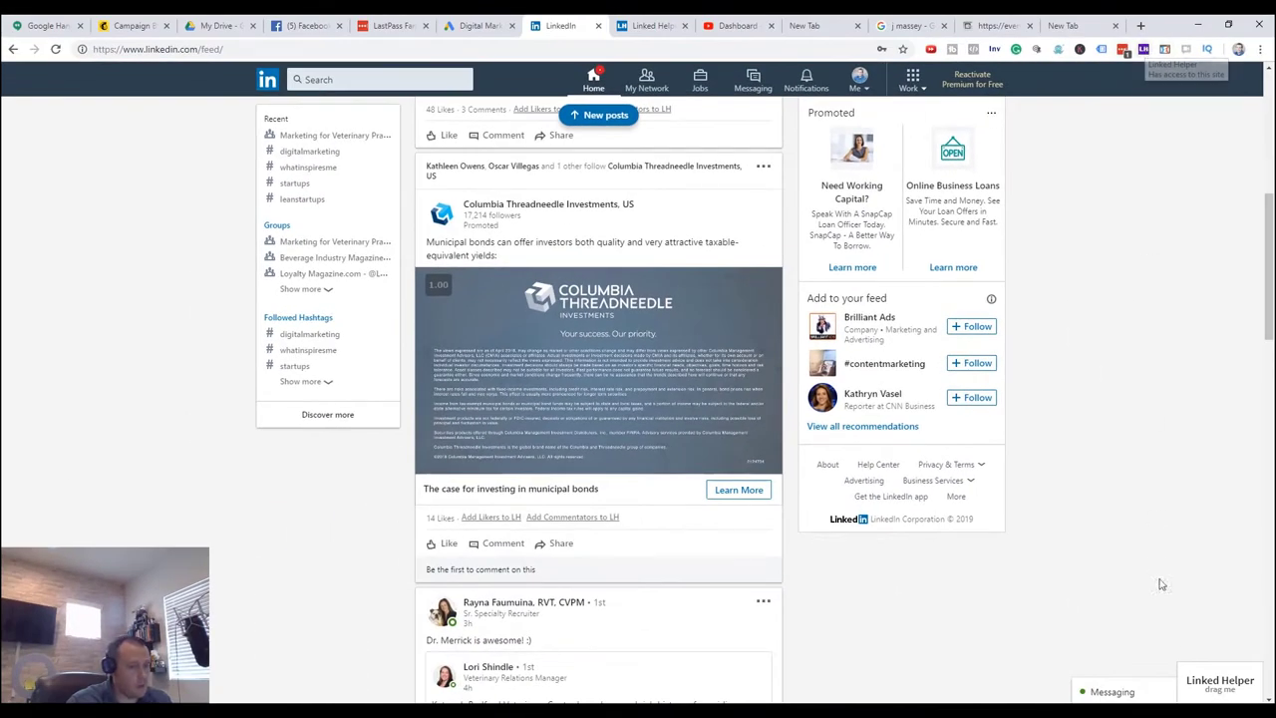
# - Return to the LinkedIn feed, expand the Linked Helper widget and open its full list of features
pyautogui.click(1212, 686)
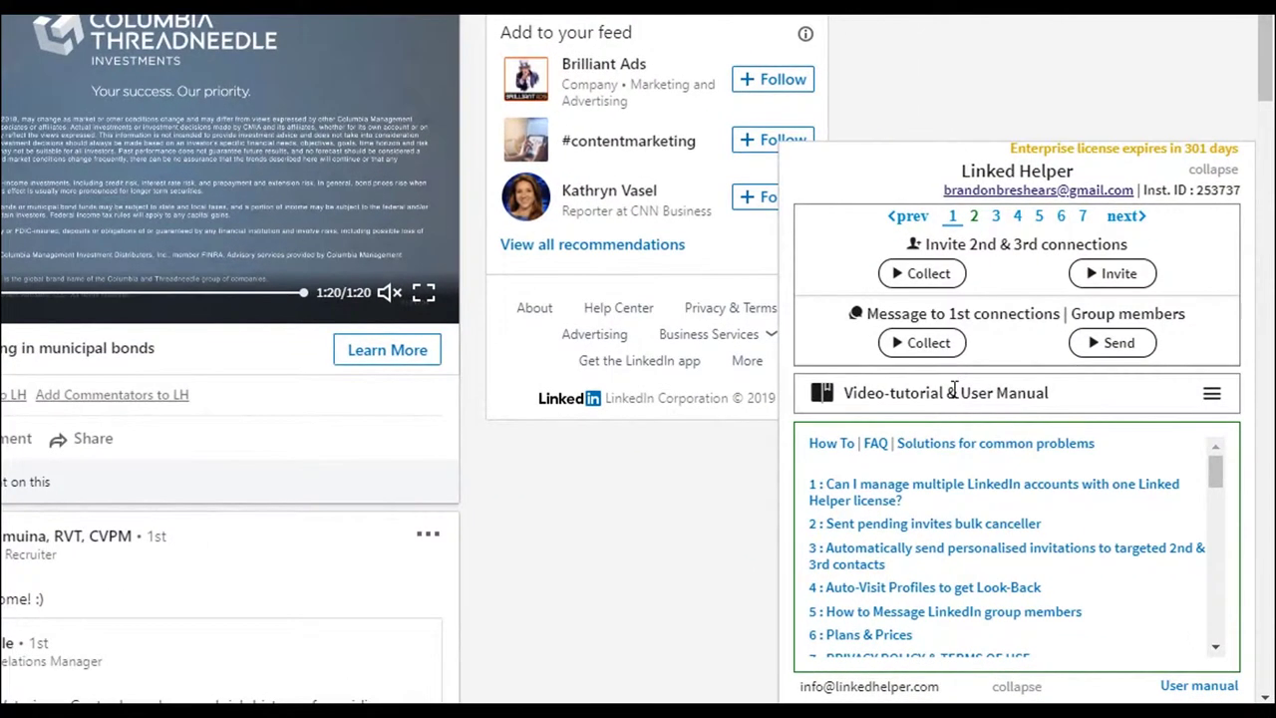
pyautogui.click(1080, 515)
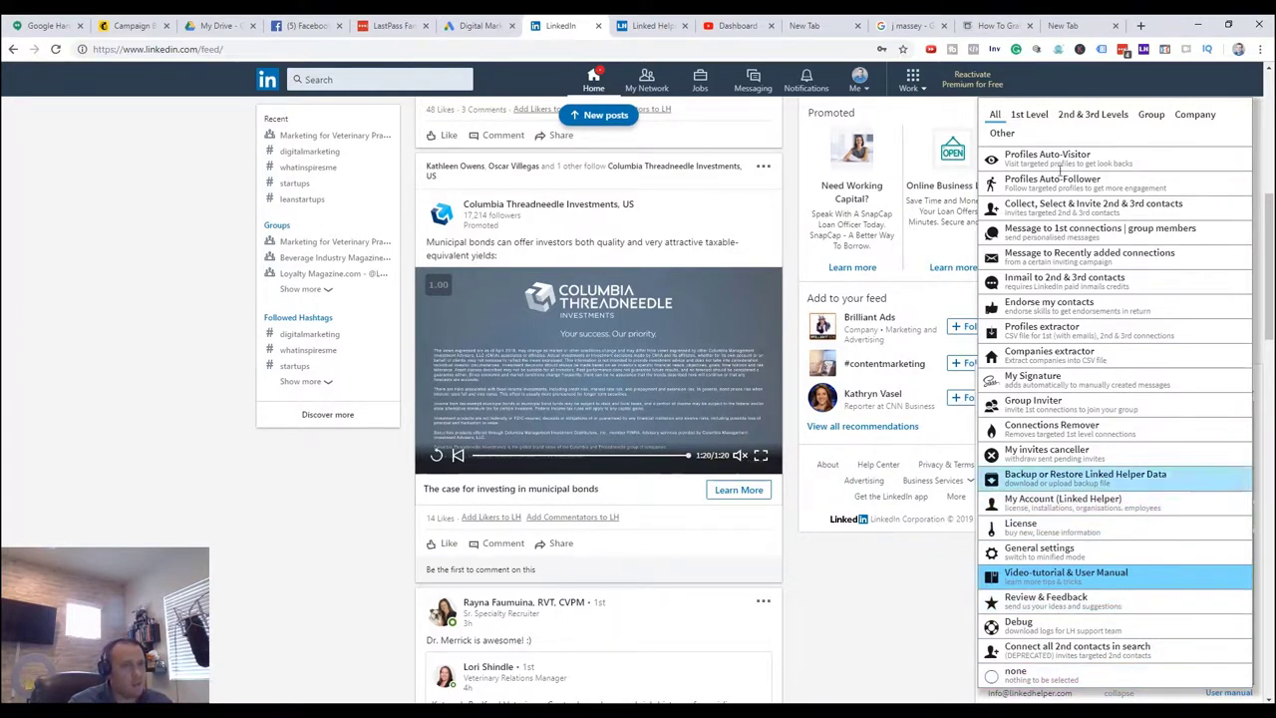
# - Search LinkedIn for "veterinary owner"
pyautogui.click(368, 80)
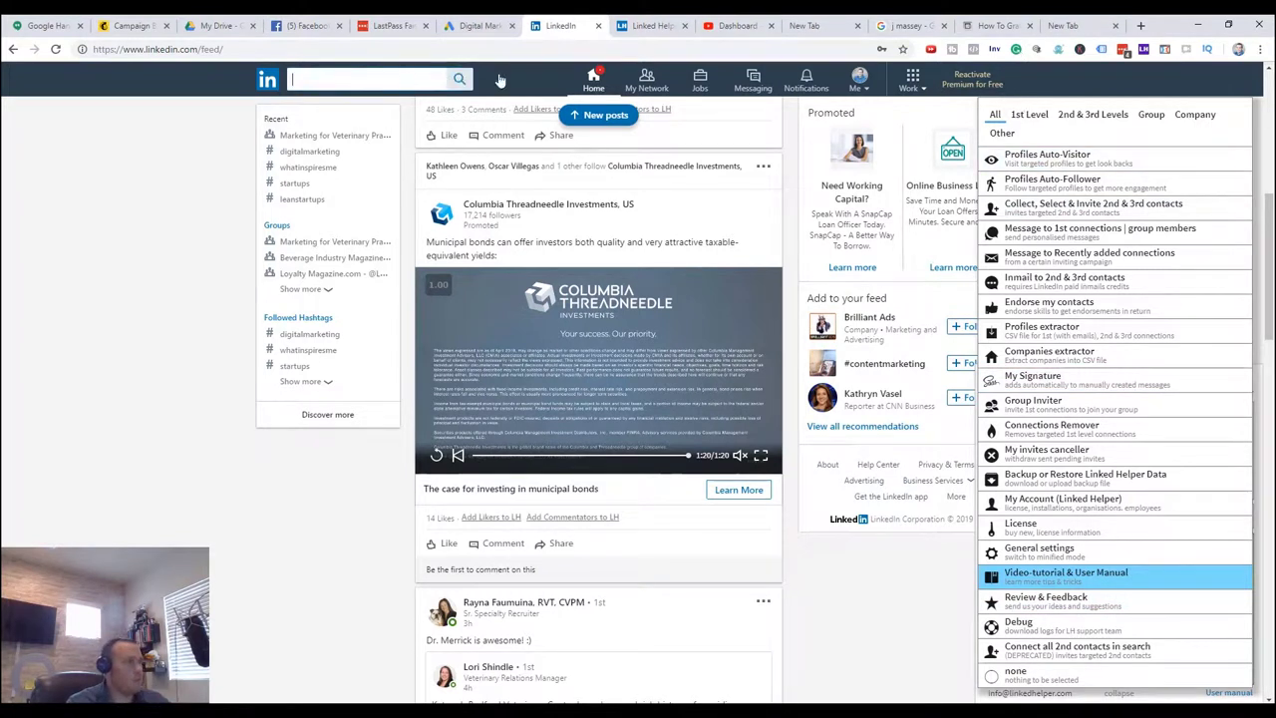
pyautogui.write('v')
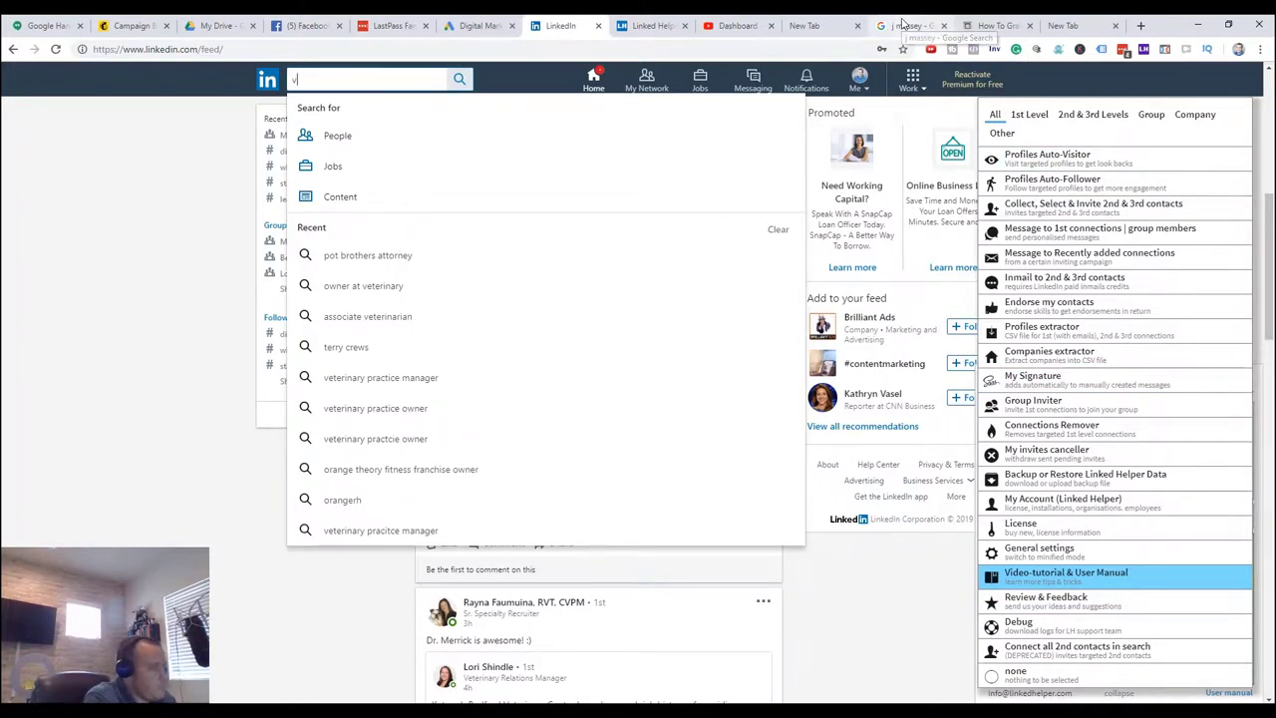
pyautogui.write('eterin')
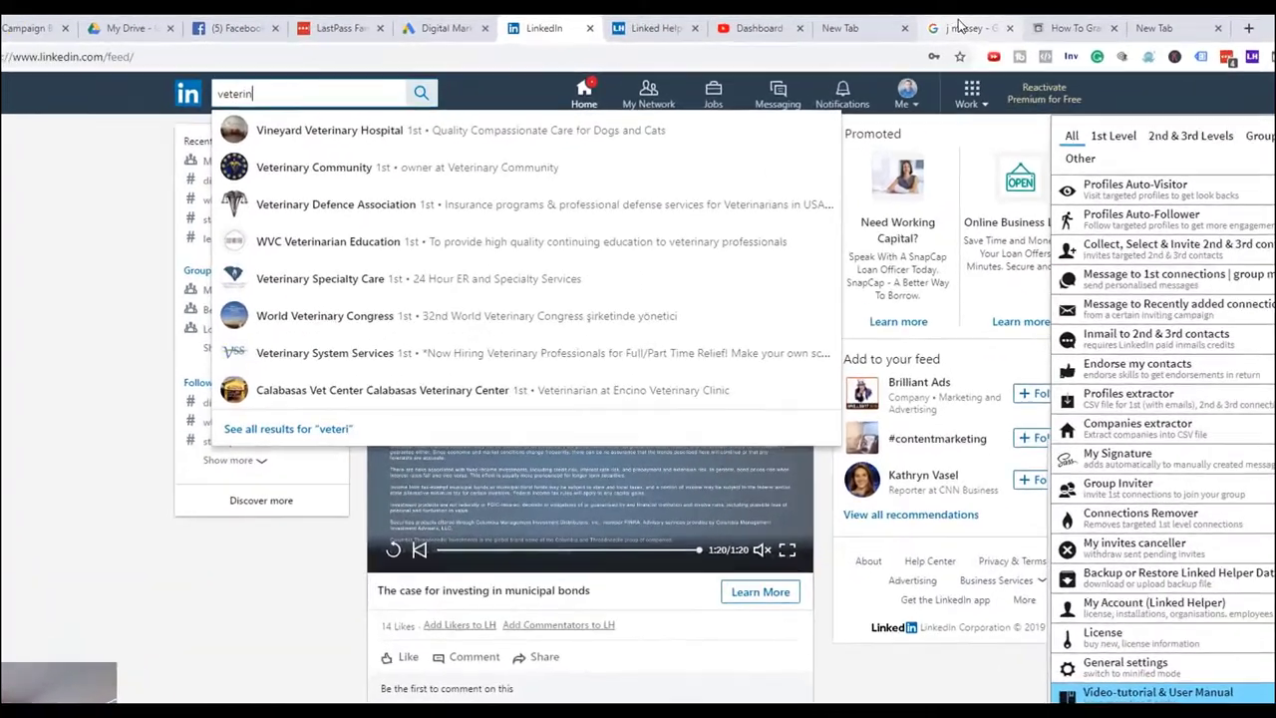
pyautogui.press('BackSpace')
pyautogui.write('inary owner')
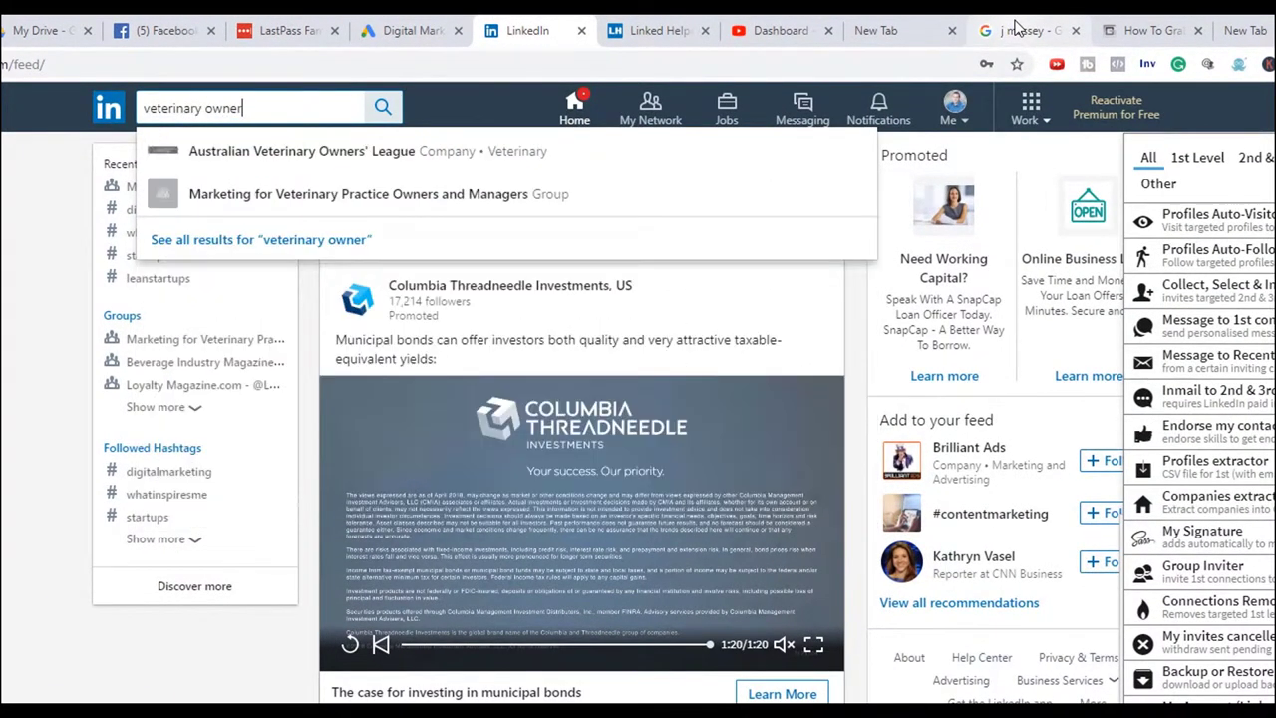
pyautogui.press('Escape')
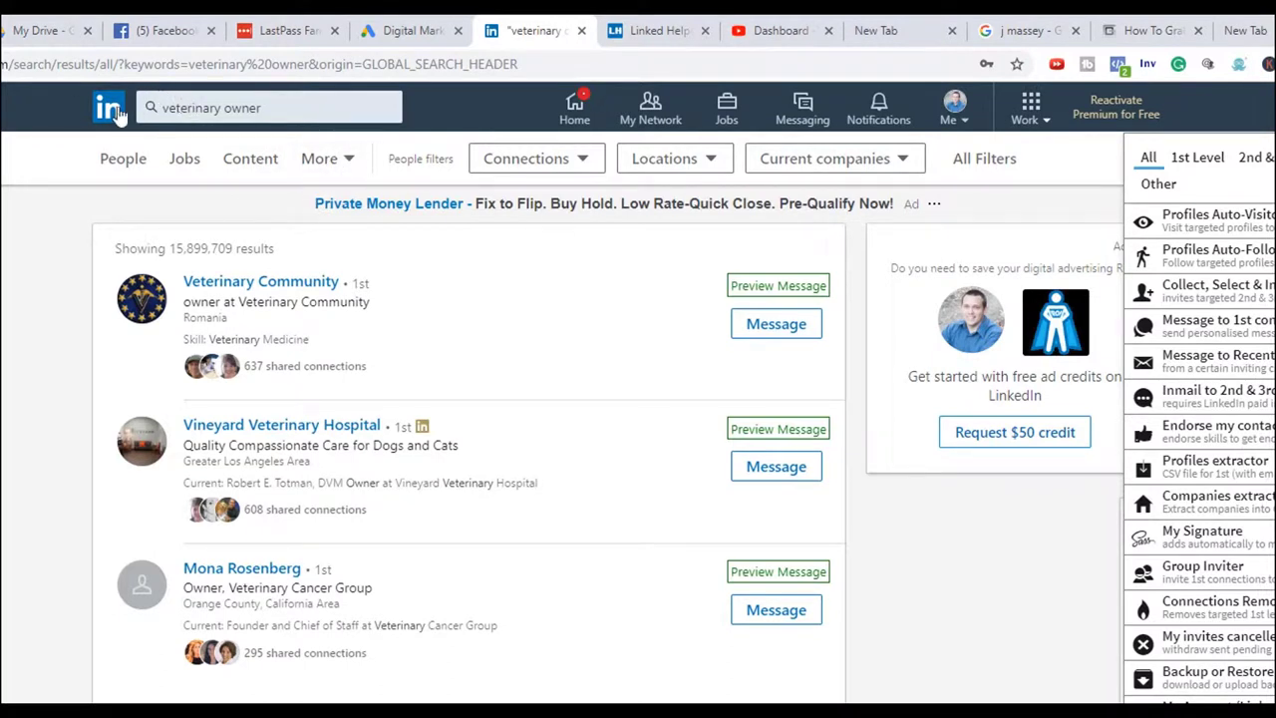
# - Filter the search results to 2nd and 3rd+ degree connections
pyautogui.click(559, 167)
pyautogui.click(530, 241)
pyautogui.click(517, 276)
pyautogui.click(682, 313)
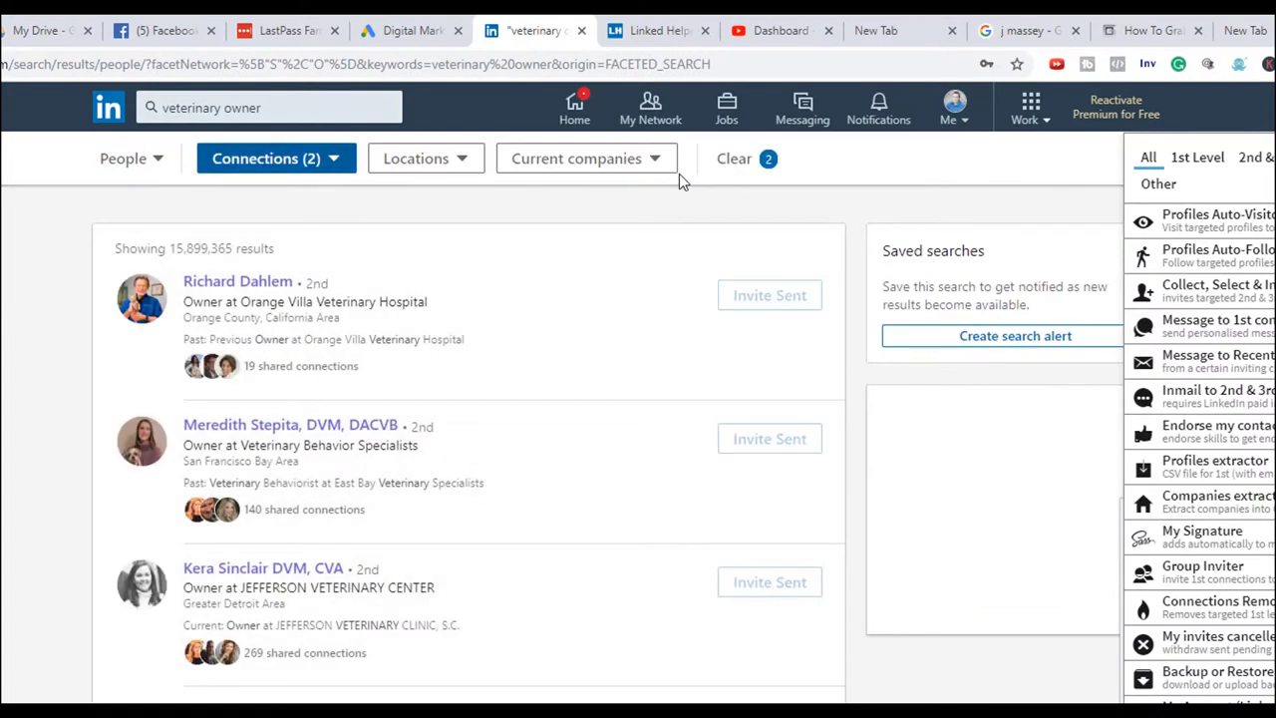
# - Limit the people results to the United States location and look through the filtered profiles
pyautogui.click(629, 170)
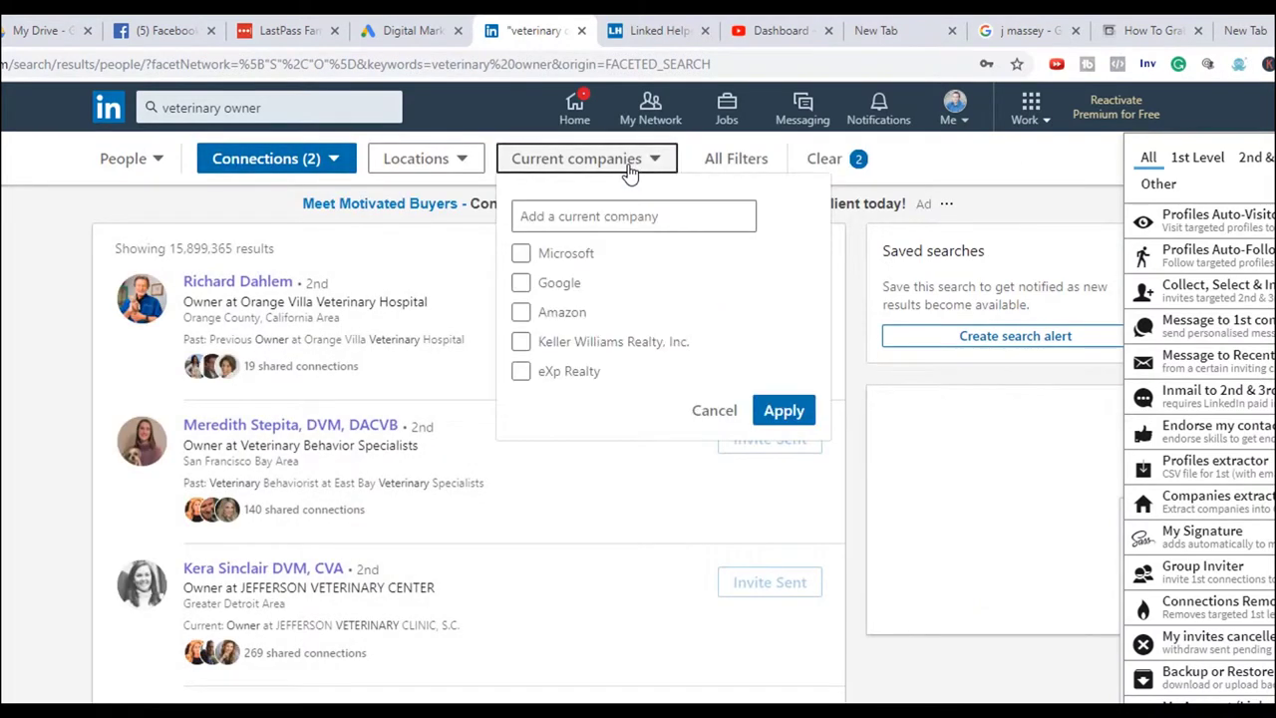
pyautogui.click(450, 160)
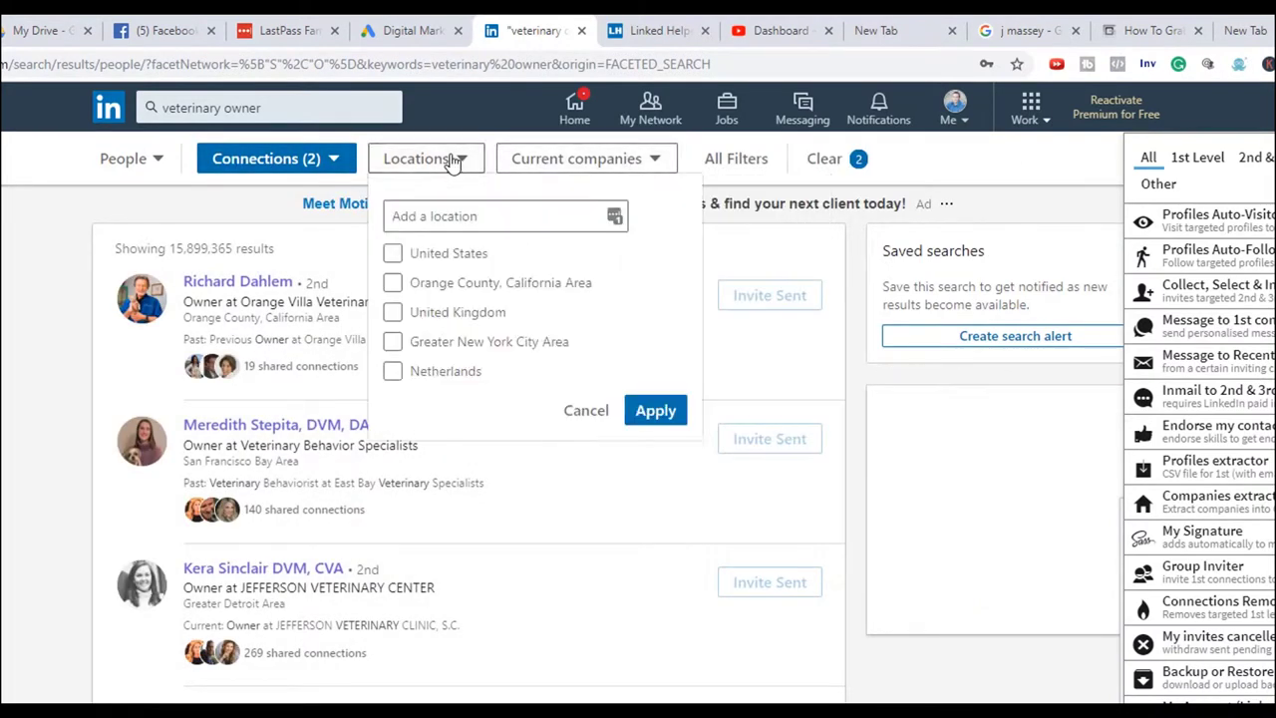
pyautogui.click(392, 254)
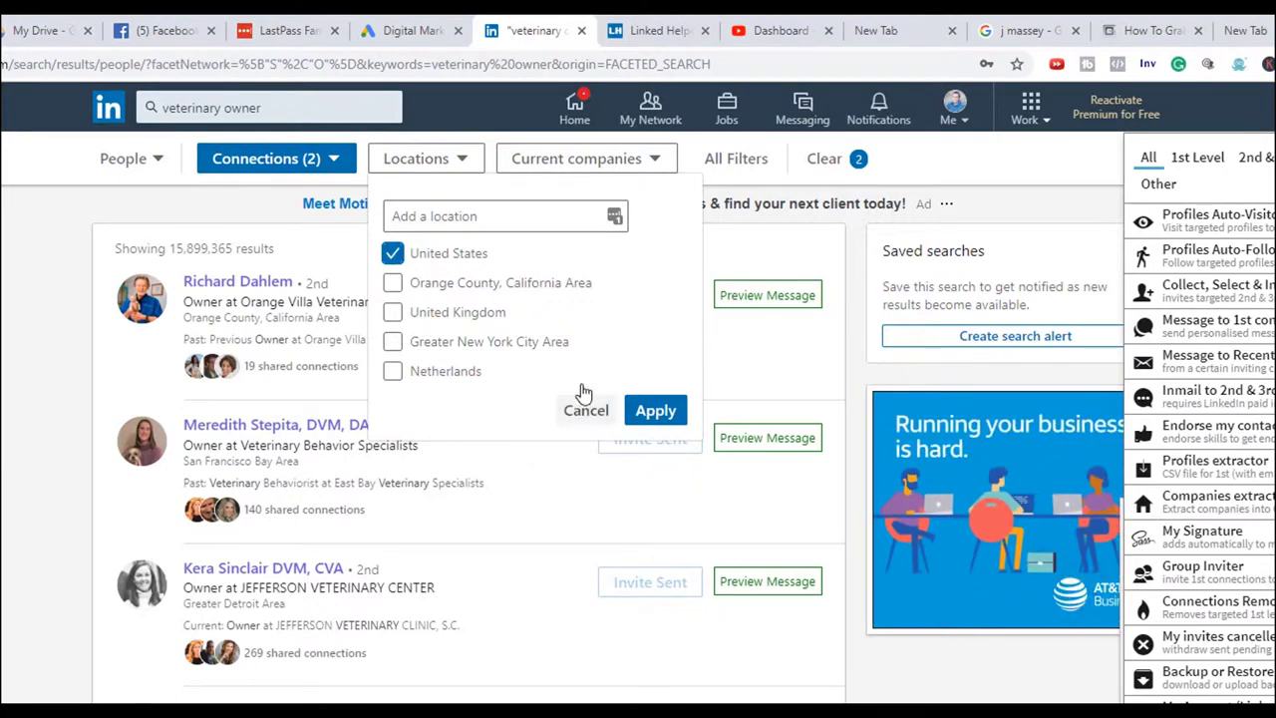
pyautogui.click(677, 415)
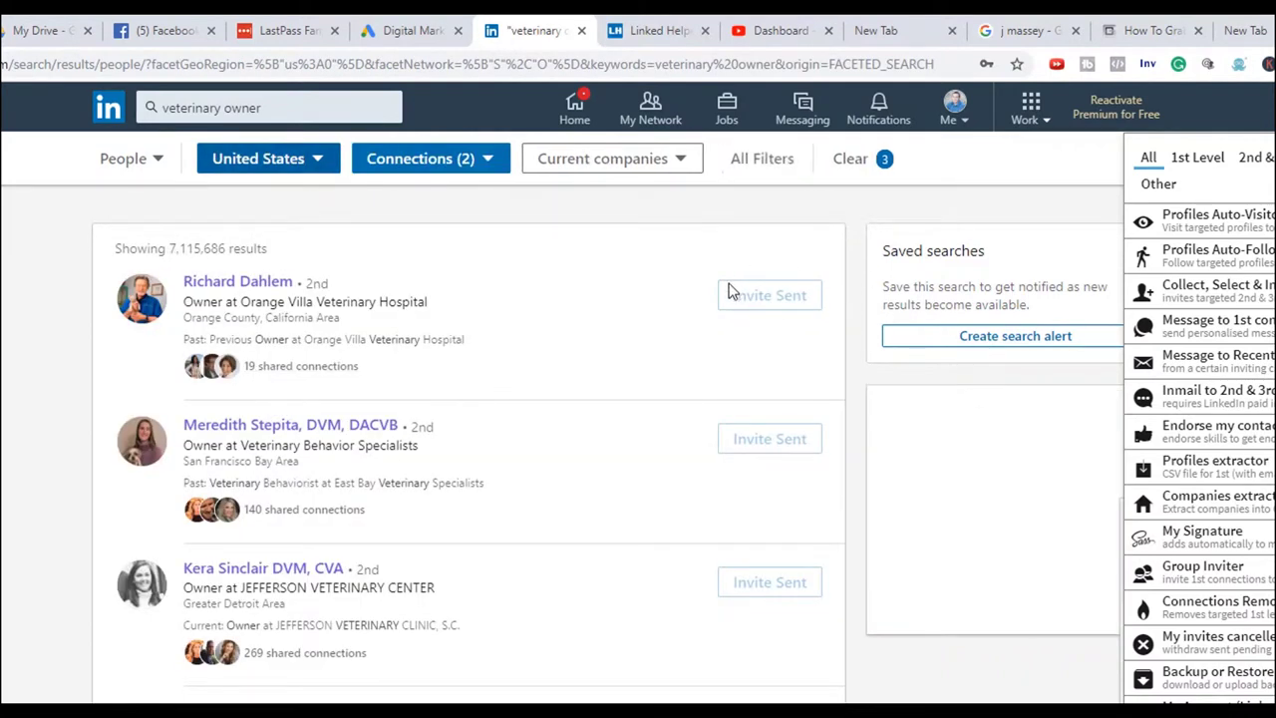
pyautogui.scroll(-15, 764, 310)
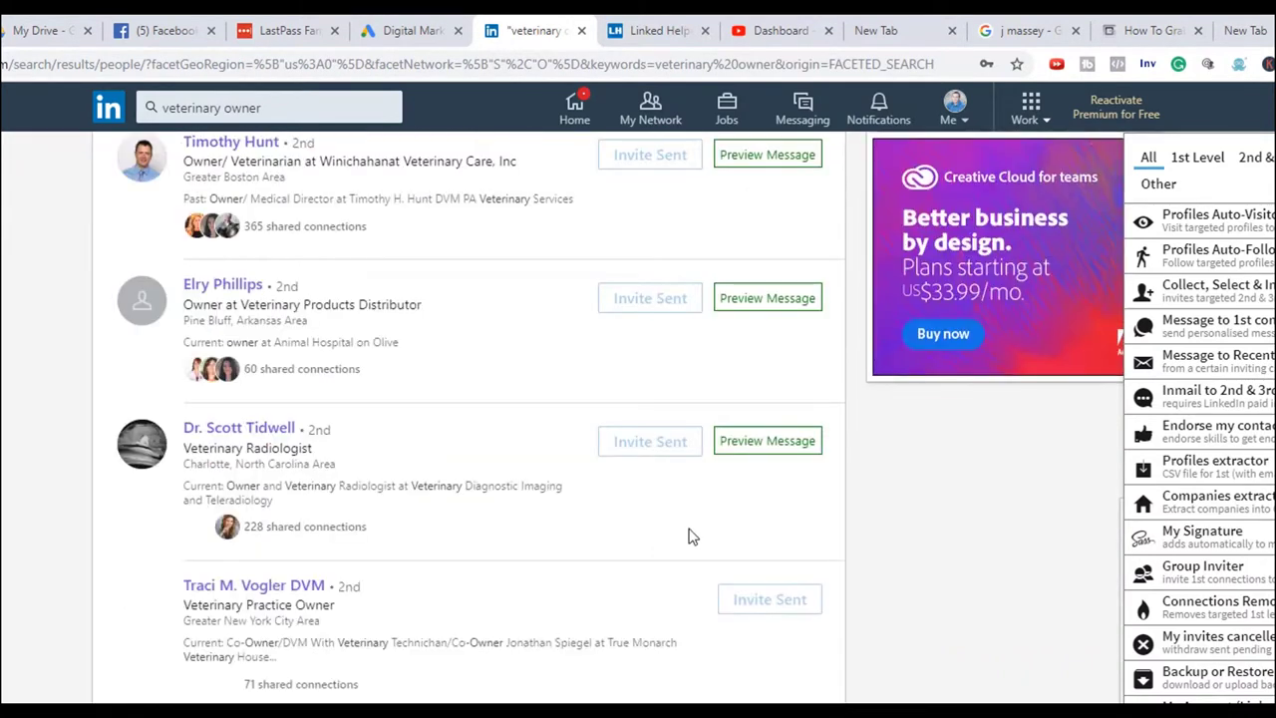
pyautogui.scroll(15, 689, 532)
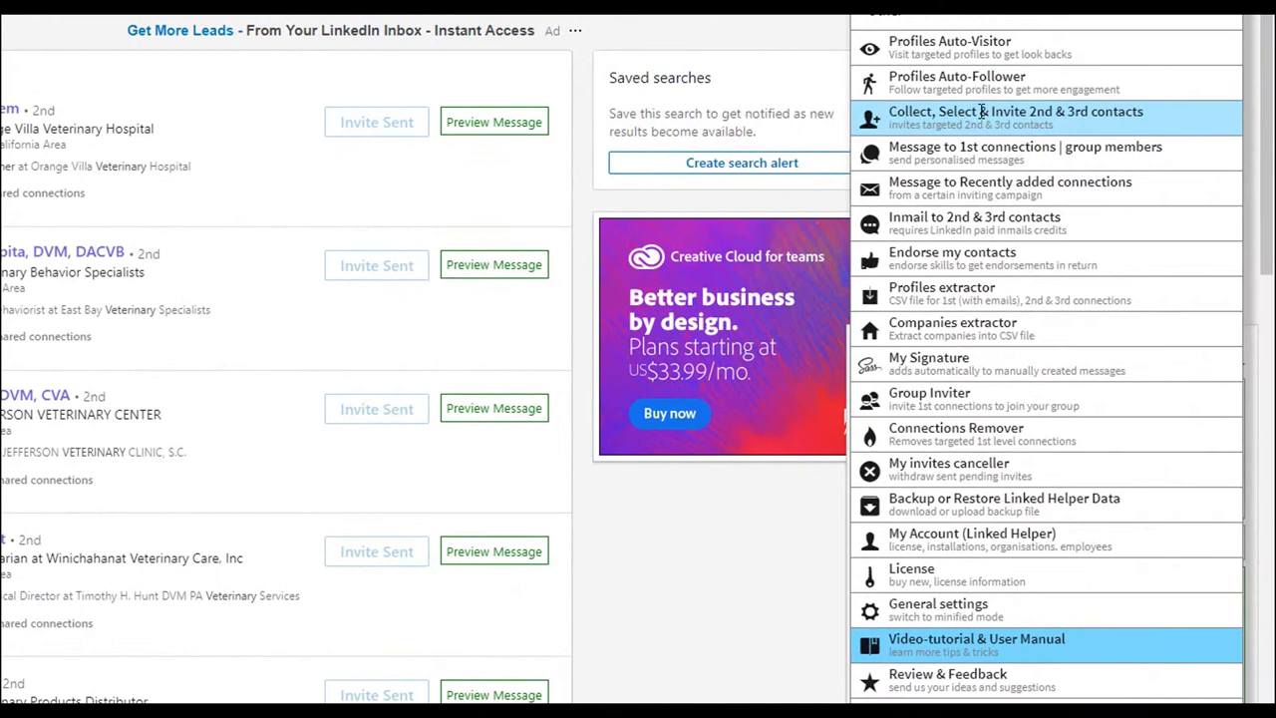
# - With Collect, Select & Invite 2nd & 3rd contacts, collect the search results into the "2nd Connection Practice Owners US" list and stop the collection
pyautogui.click(996, 121)
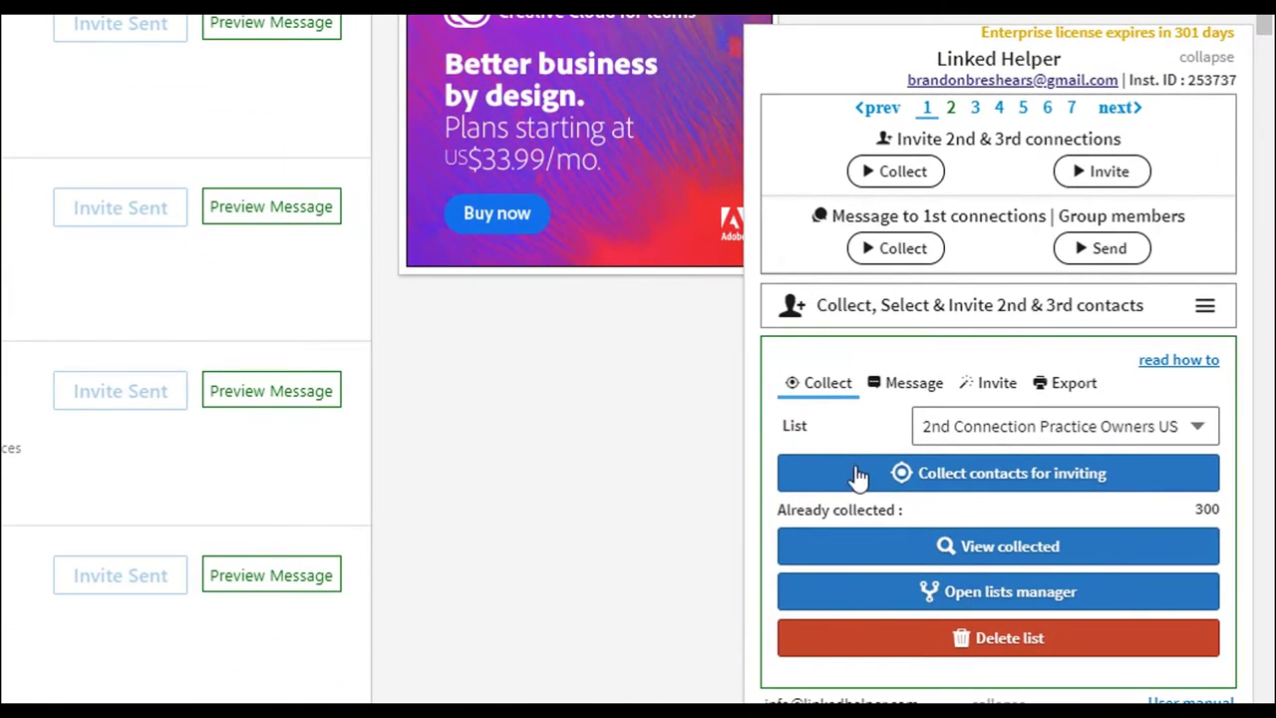
pyautogui.click(1025, 438)
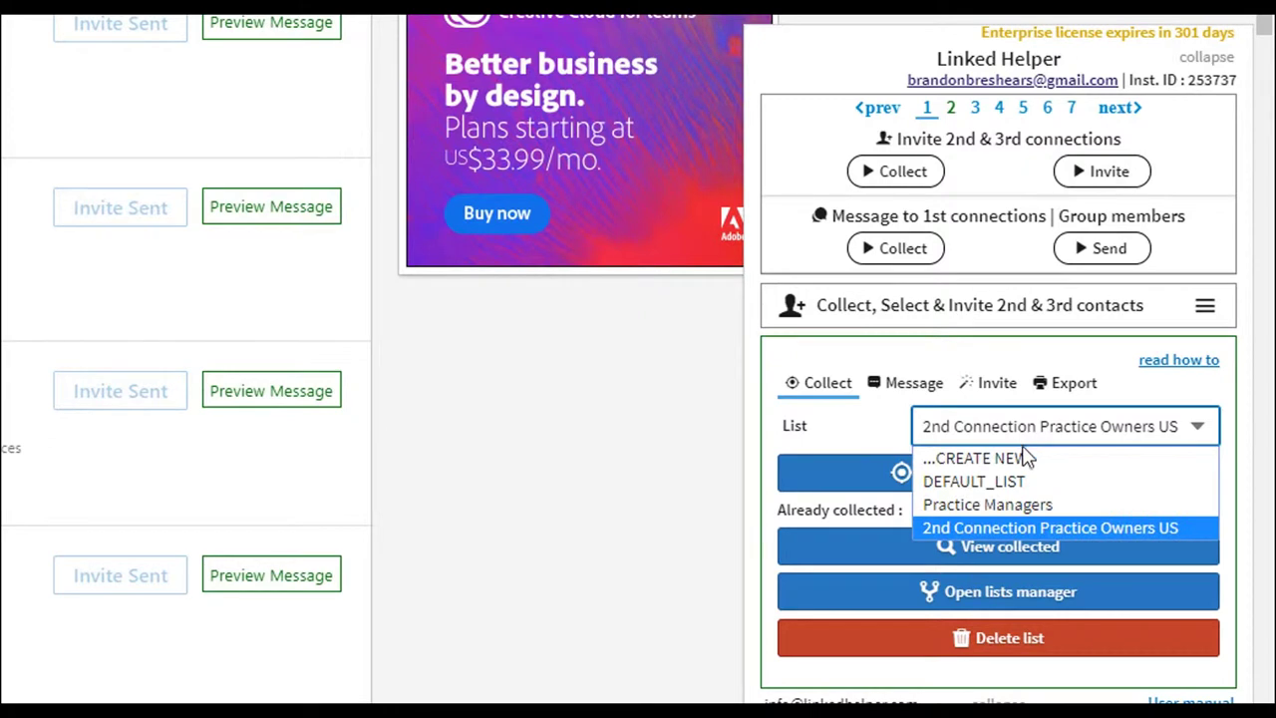
pyautogui.click(1023, 529)
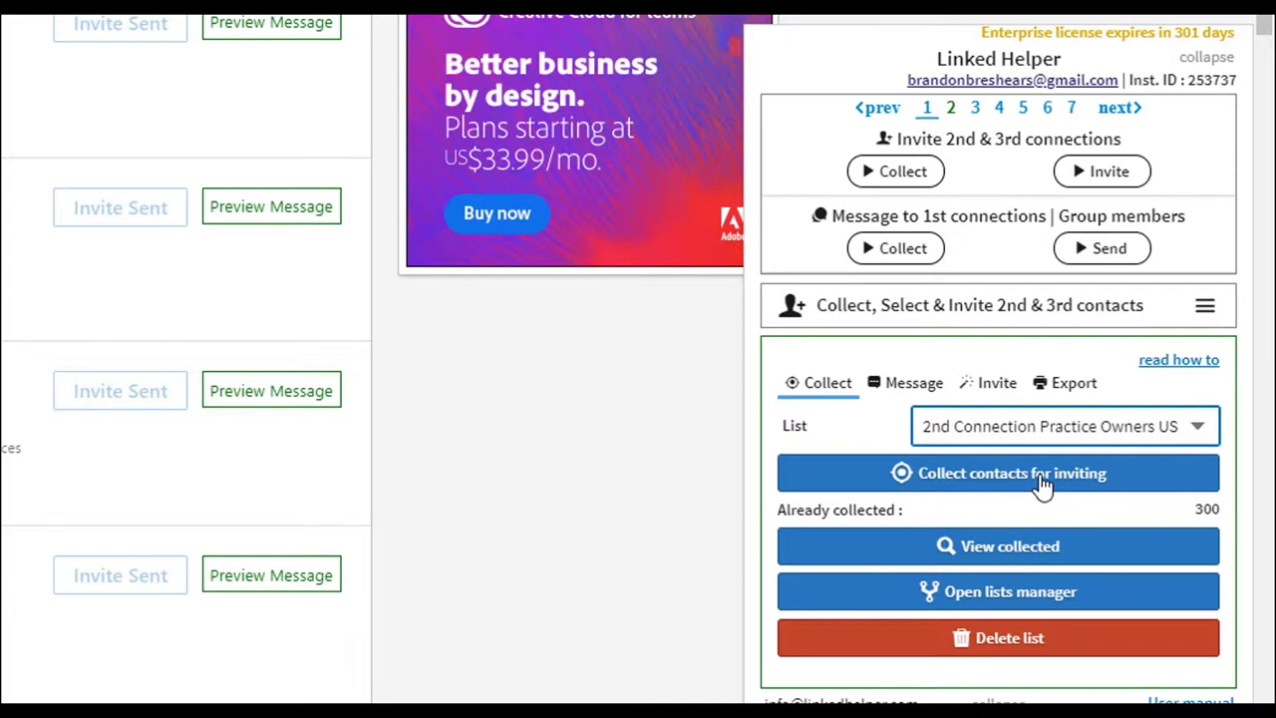
pyautogui.click(1042, 484)
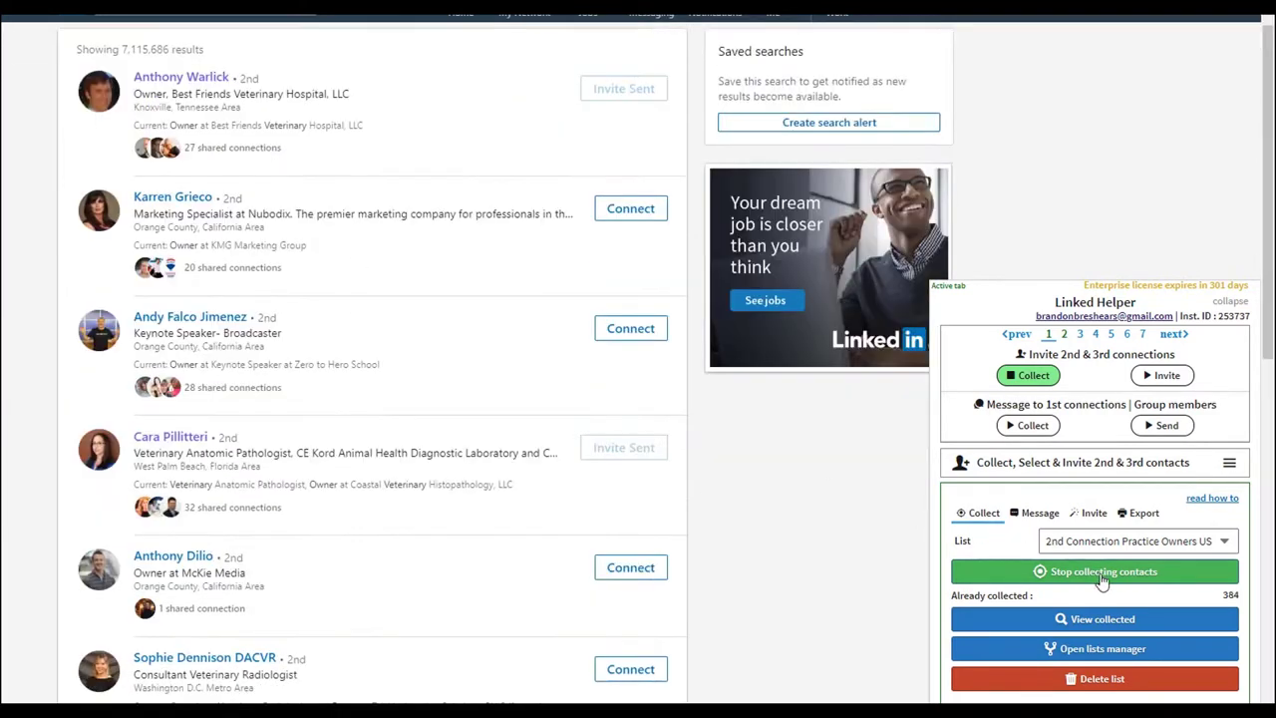
pyautogui.click(1102, 573)
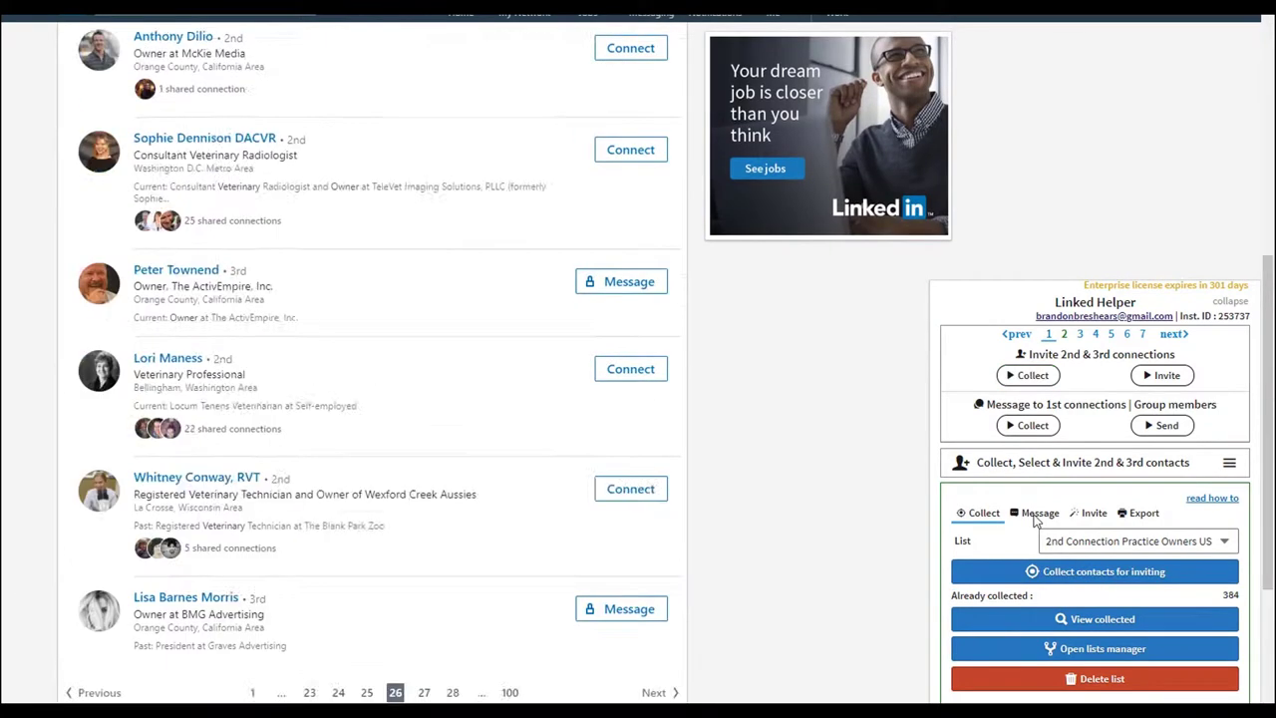
# - Examine the invitation message template in the Message Template Editor PRO and close it without editing
pyautogui.scroll(-10, 1016, 520)
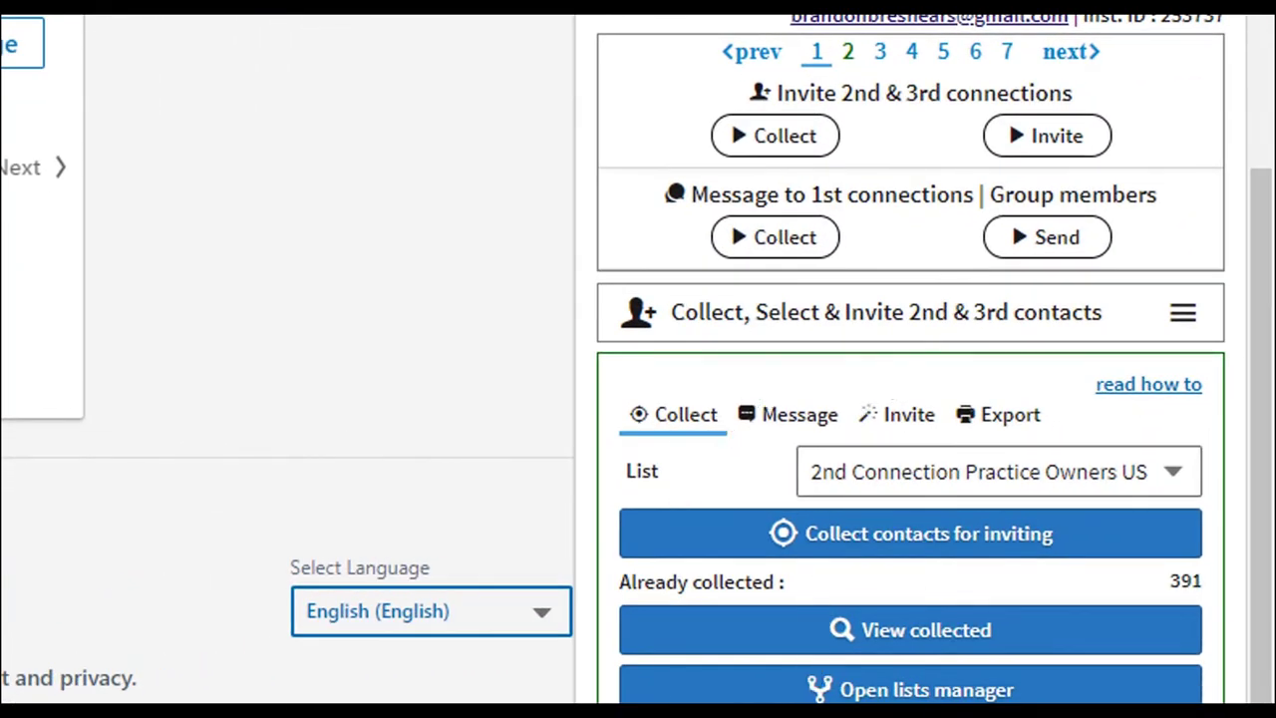
pyautogui.click(787, 427)
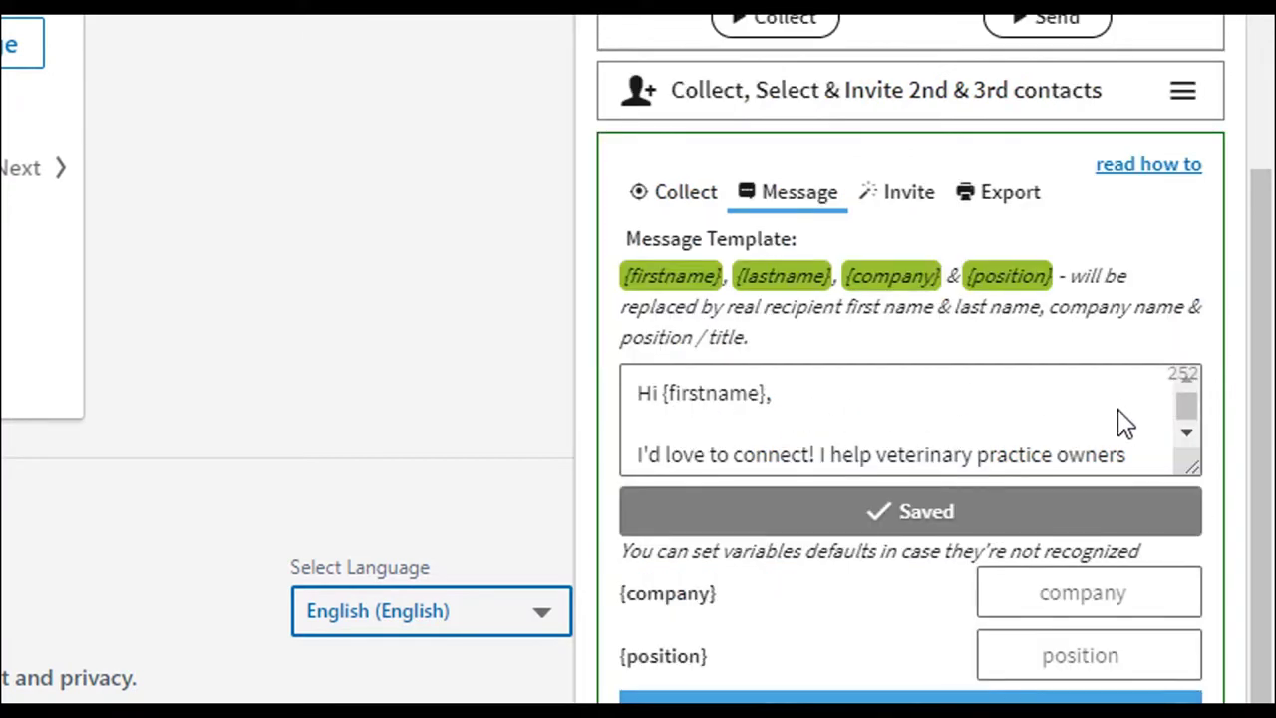
pyautogui.click(1073, 404)
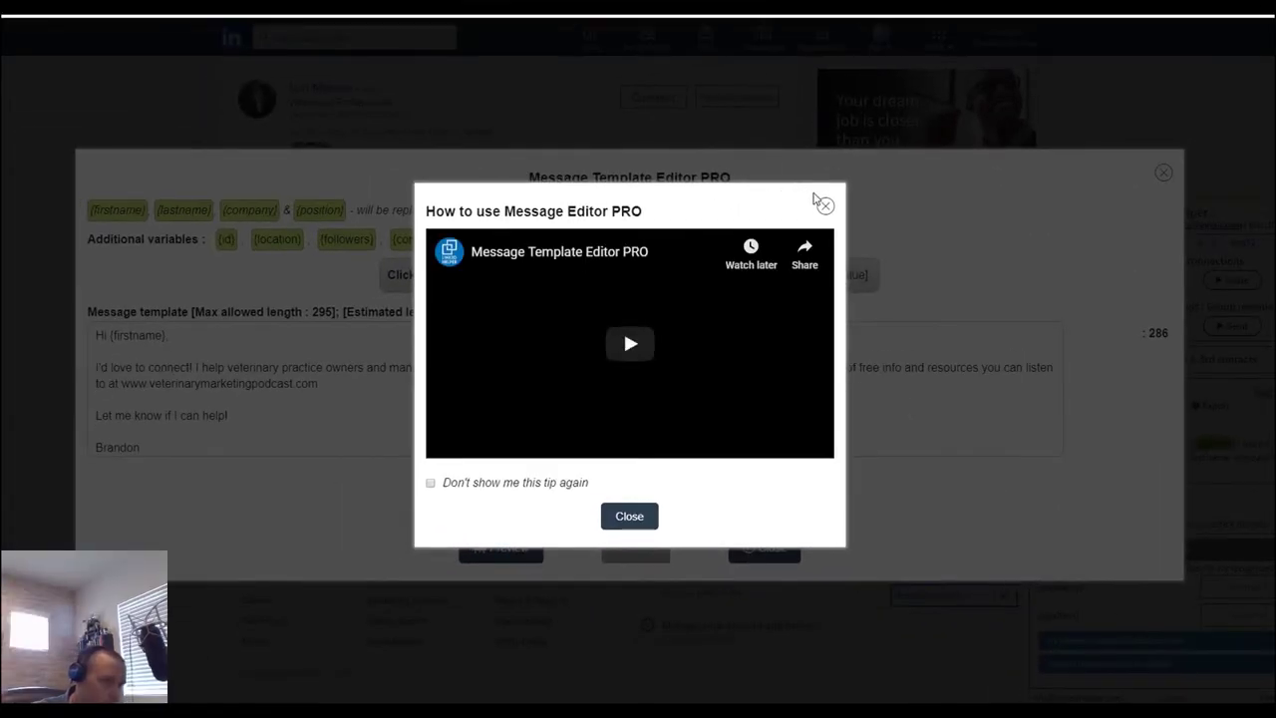
pyautogui.click(571, 35)
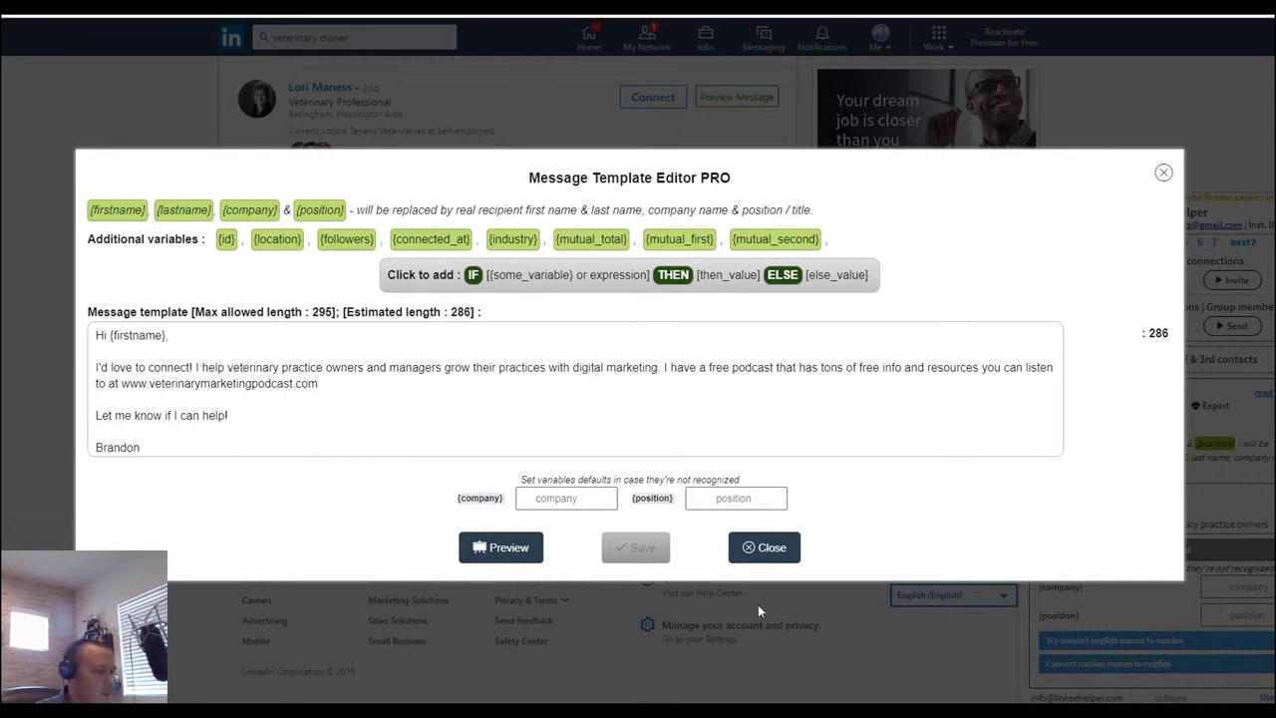
pyautogui.click(771, 560)
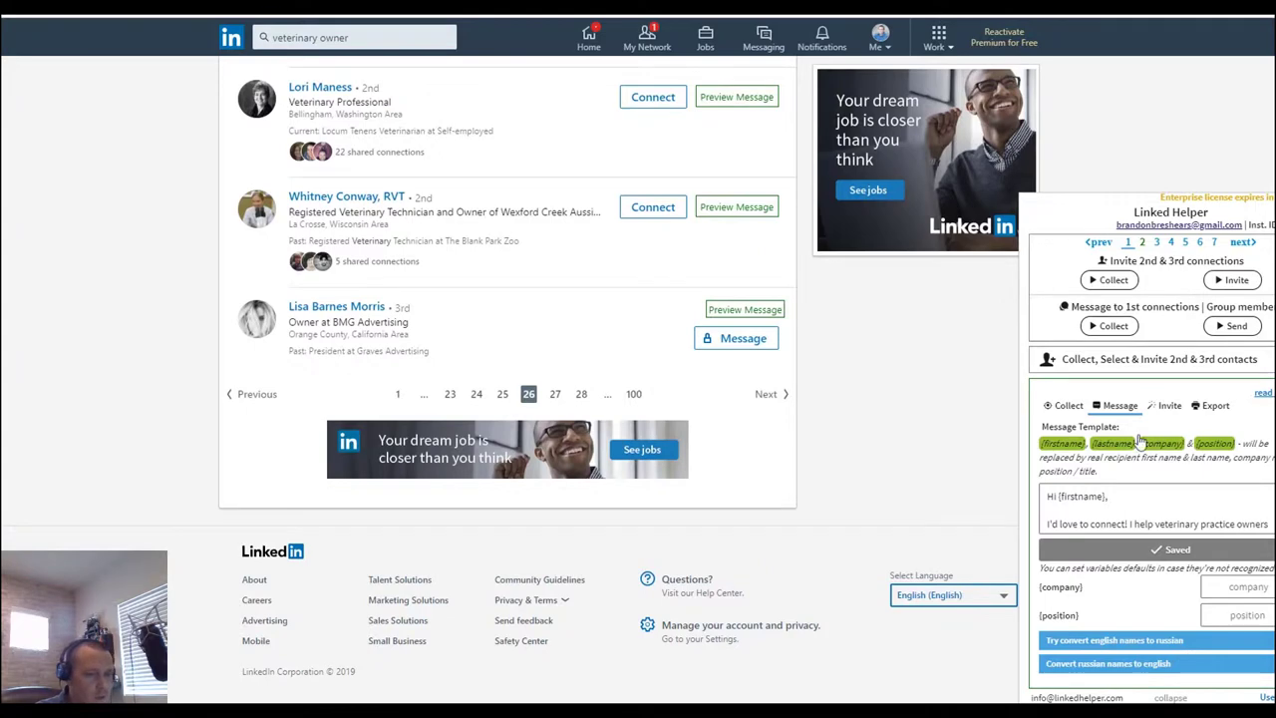
# - Start inviting the collected profiles with Linked Helper, keeping 100 invites per period and 24 hours between periods
pyautogui.click(1167, 405)
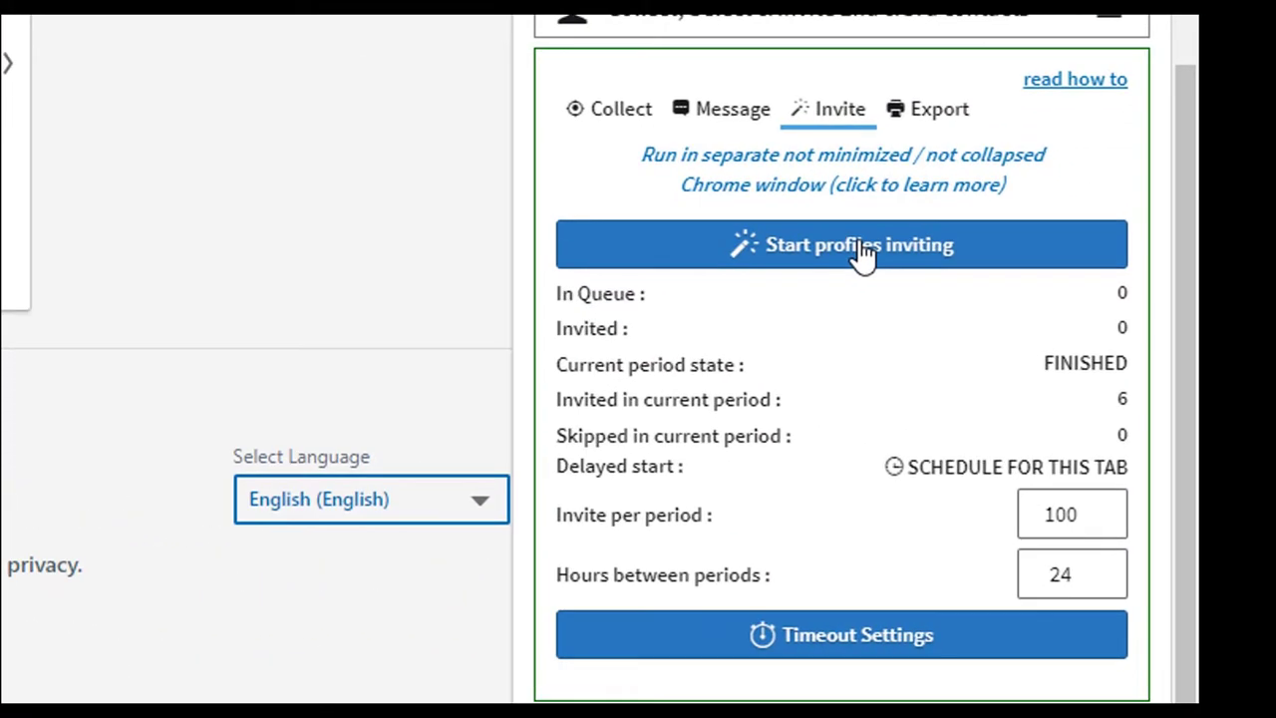
pyautogui.click(863, 249)
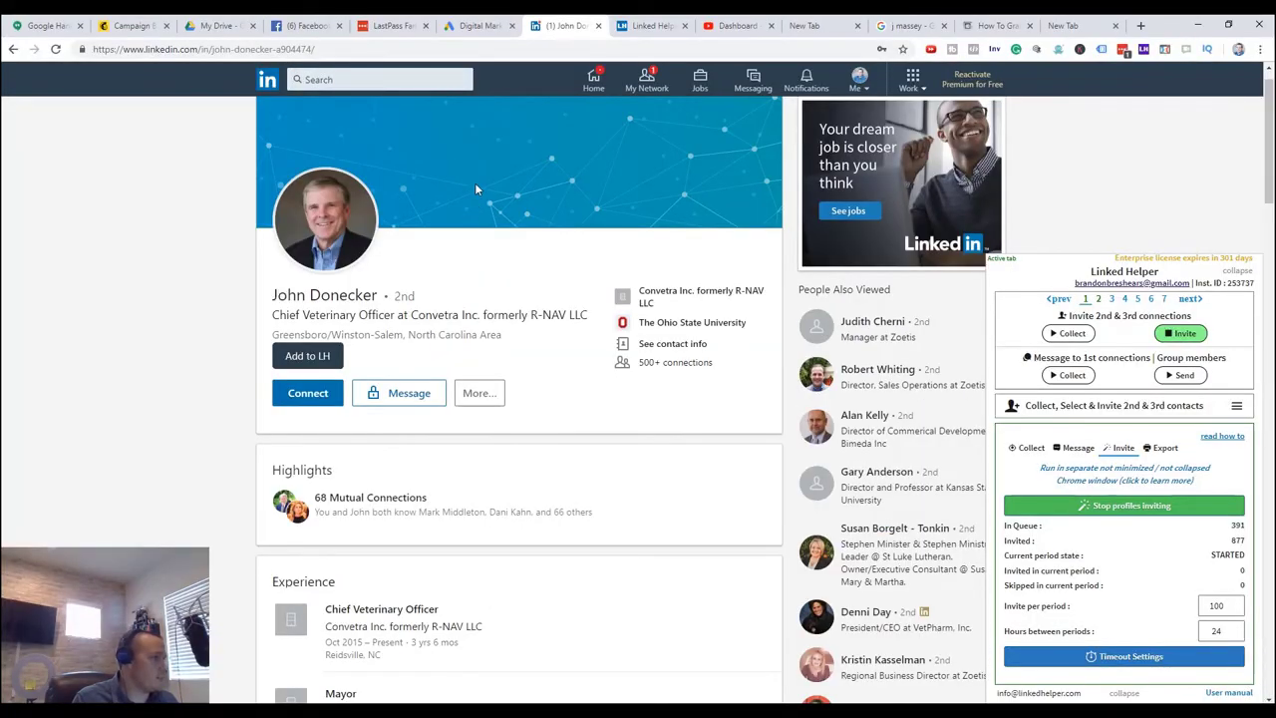